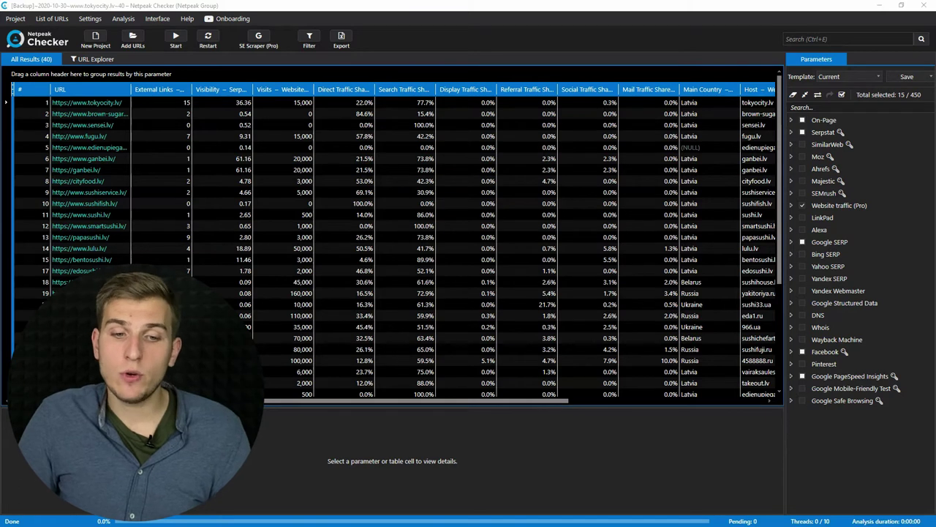
- Set the export format to Google Sheets (Google Drive) and begin adding a new Google account
{"action": "left_click", "coordinate": [175, 46]}
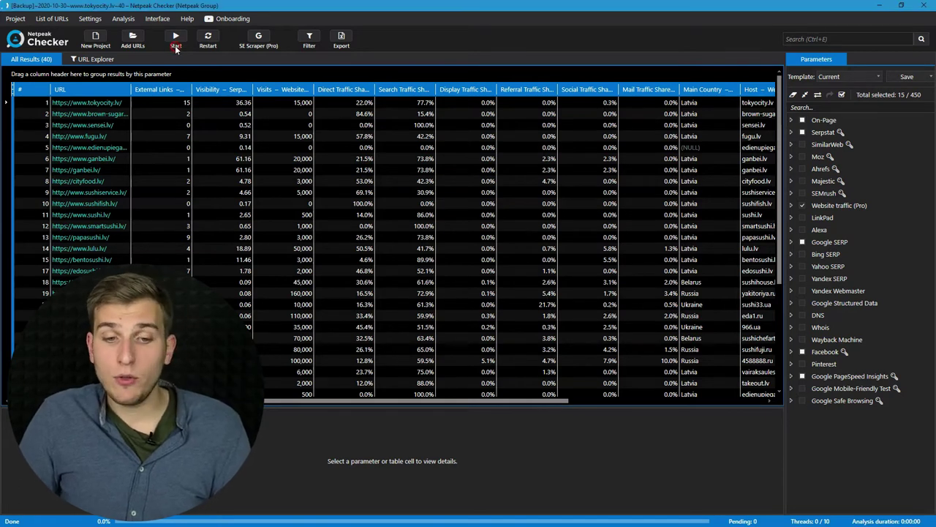
{"action": "left_click", "coordinate": [89, 21]}
{"action": "left_click", "coordinate": [125, 89]}
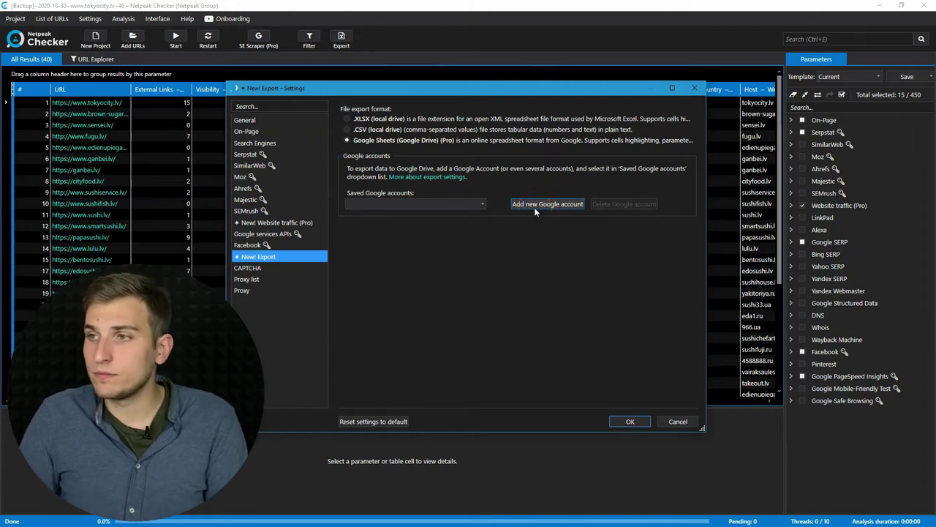
{"action": "left_click", "coordinate": [515, 205]}
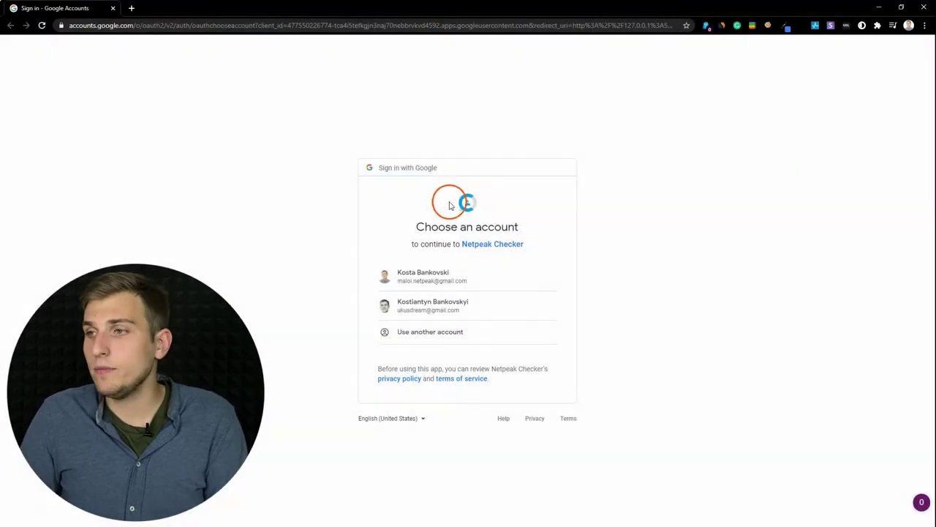
- Sign in with the first Google account, allow and confirm Google Drive access, then return to Netpeak Checker
{"action": "left_click", "coordinate": [454, 280]}
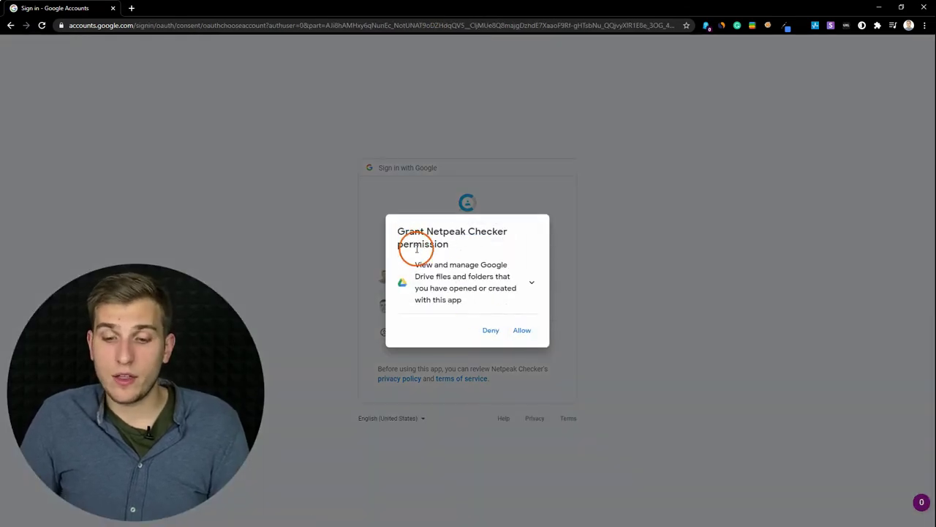
{"action": "left_click", "coordinate": [525, 331]}
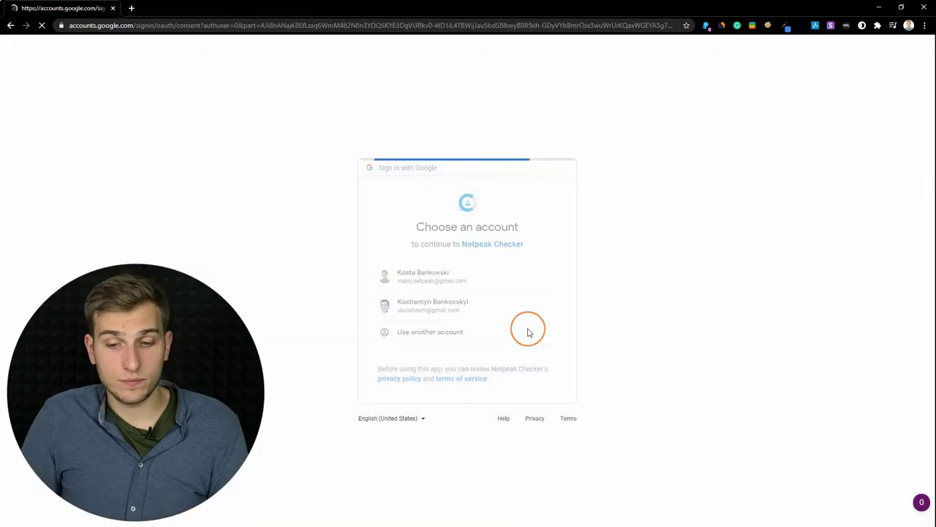
{"action": "left_click", "coordinate": [527, 396]}
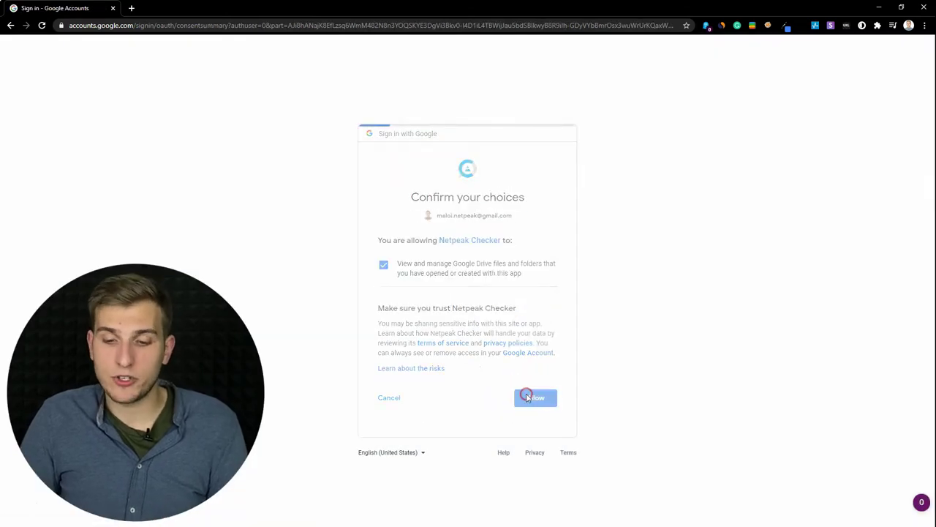
{"action": "key", "text": "alt+Tab"}
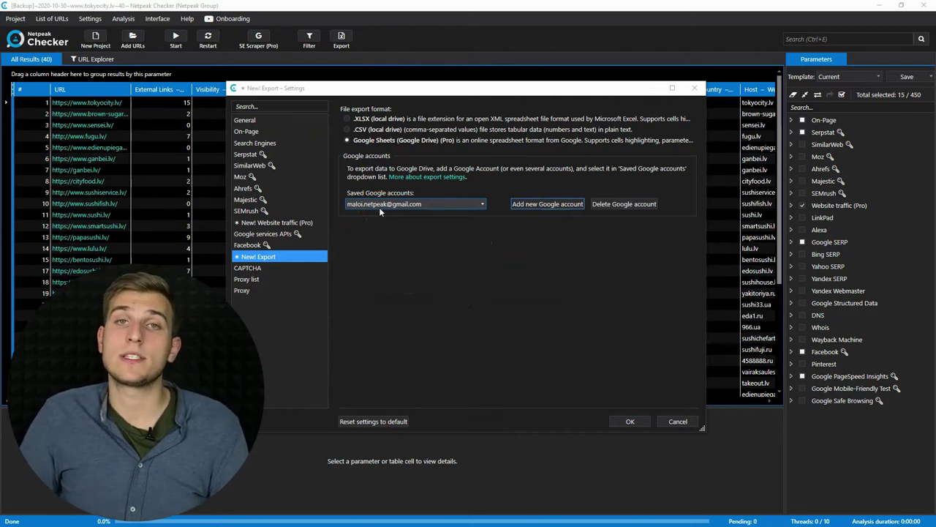
- Save the export settings and open SE Scraper (Pro) with the pizza and sushi delivery queries
{"action": "left_click", "coordinate": [630, 421]}
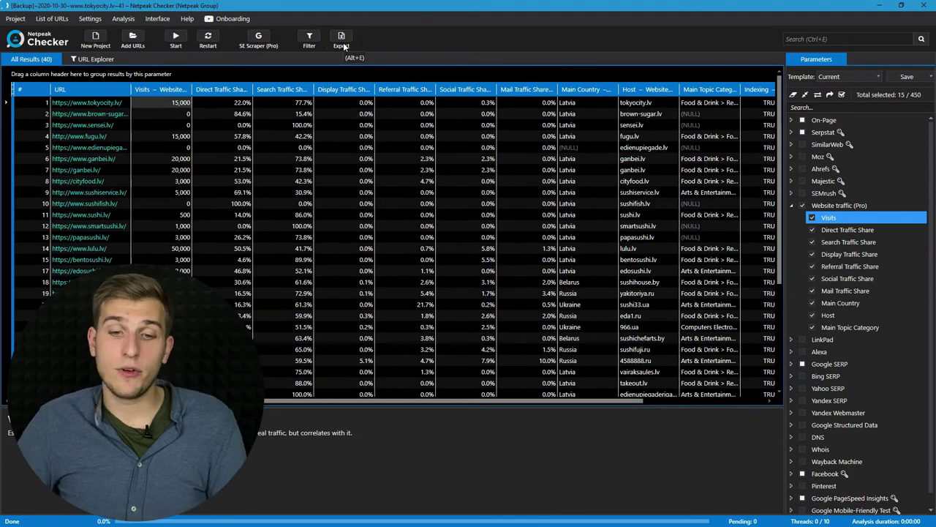
{"action": "left_click", "coordinate": [292, 75]}
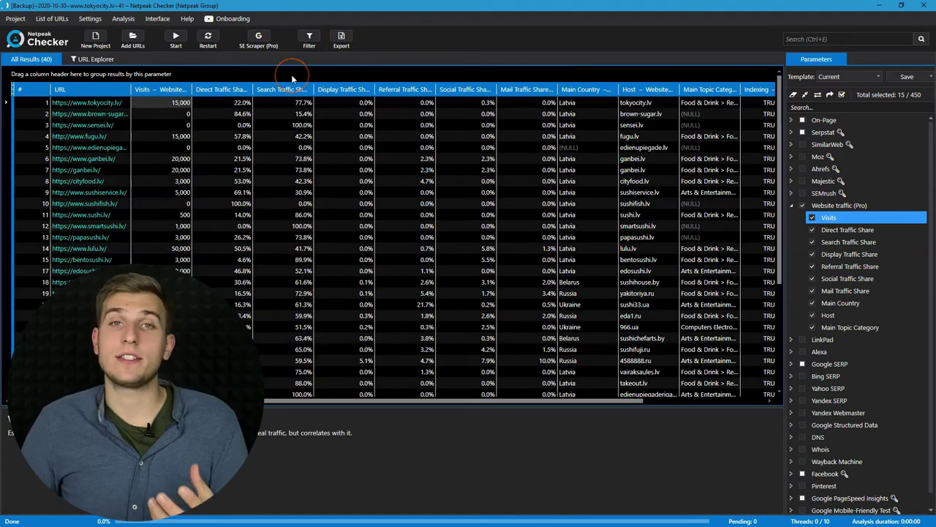
{"action": "left_click", "coordinate": [259, 38]}
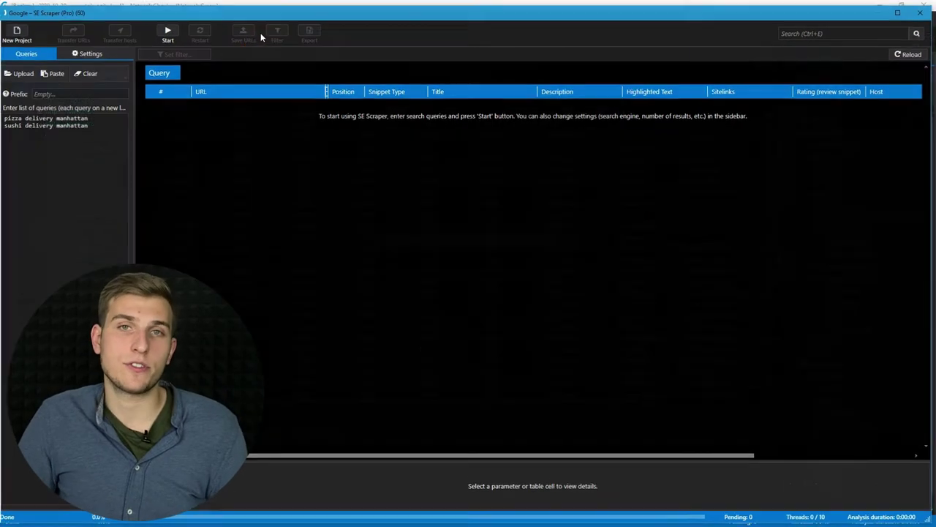
- Enable Bing, Yahoo and Yandex alongside Google in SE Scraper, then open the Search Engines settings
{"action": "left_click", "coordinate": [206, 224]}
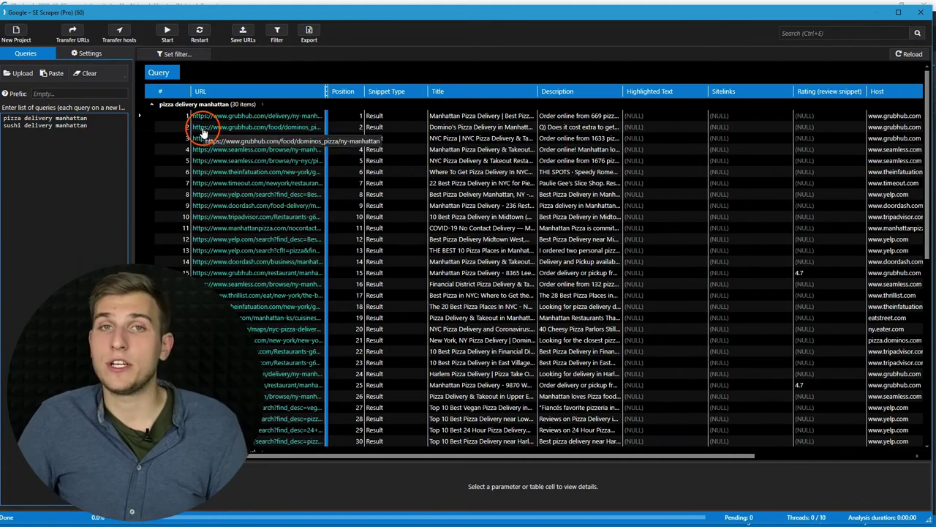
{"action": "left_click", "coordinate": [72, 130]}
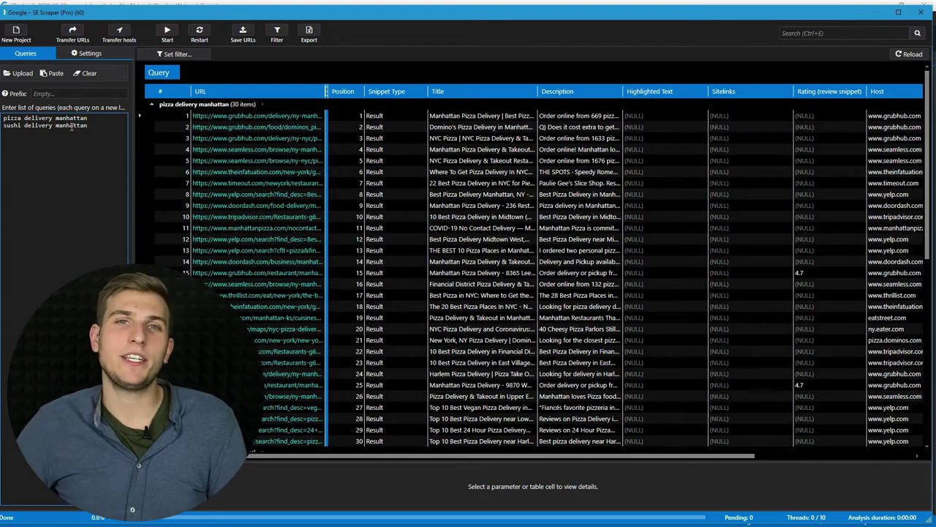
{"action": "left_click", "coordinate": [88, 53]}
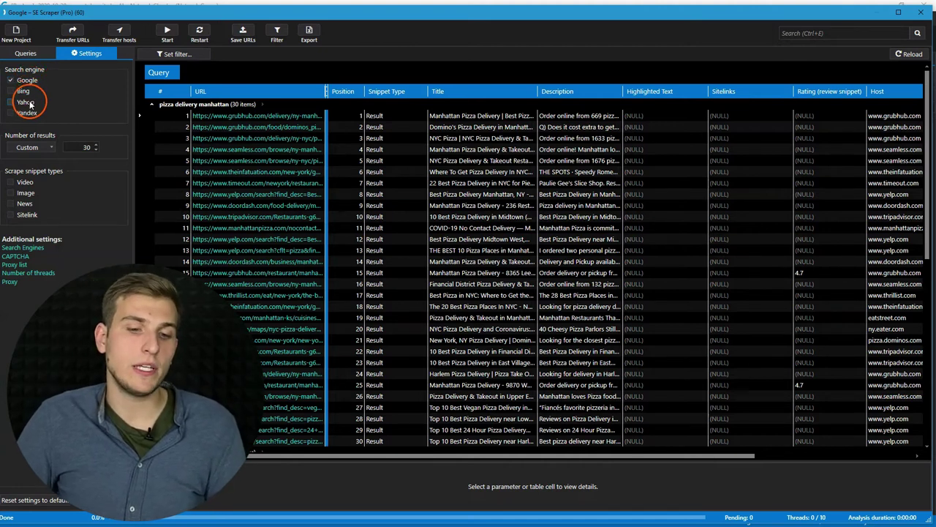
{"action": "left_click", "coordinate": [10, 114]}
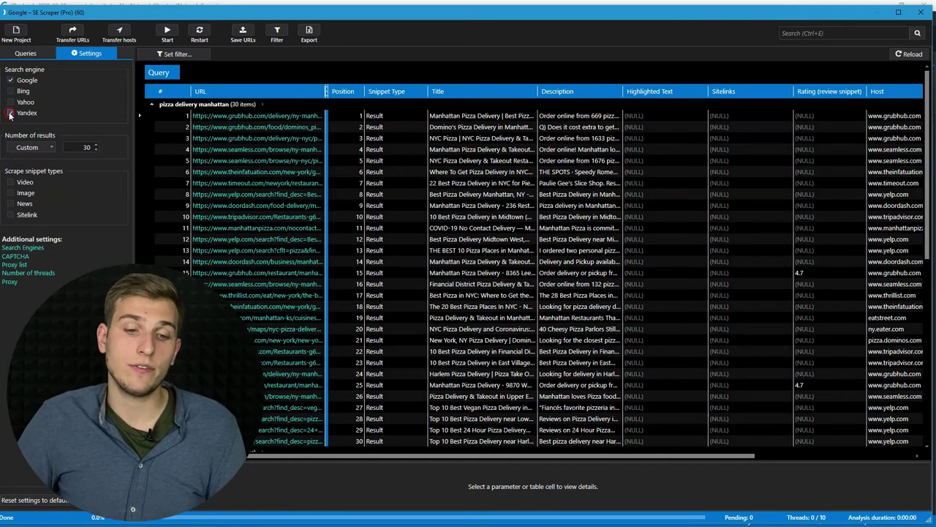
{"action": "left_click", "coordinate": [11, 92]}
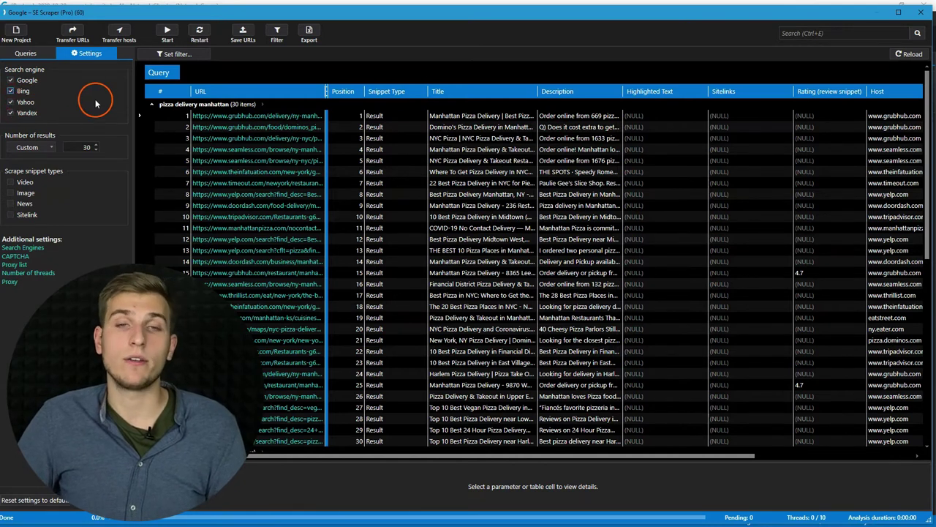
{"action": "left_click", "coordinate": [22, 248]}
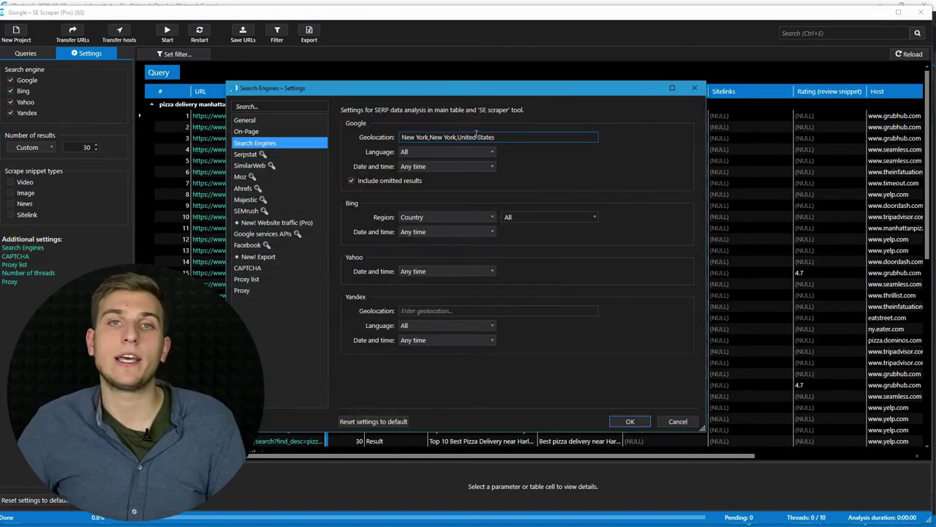
- Review the Search Engines, CAPTCHA and Proxy list settings (eight HTTP proxies, all 200 OK), then confirm with OK
{"action": "left_click", "coordinate": [449, 139]}
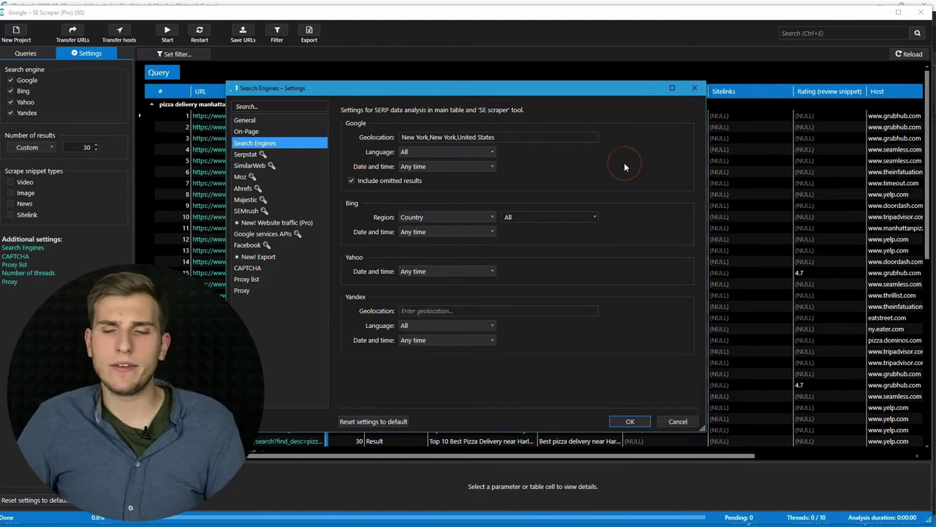
{"action": "left_click", "coordinate": [475, 145]}
{"action": "left_click", "coordinate": [633, 422]}
{"action": "left_click", "coordinate": [379, 281]}
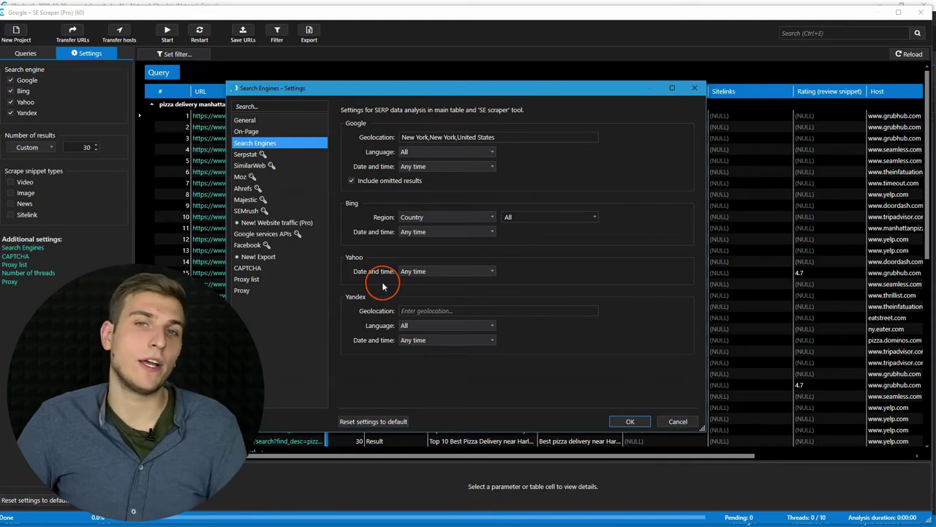
{"action": "left_click", "coordinate": [282, 268]}
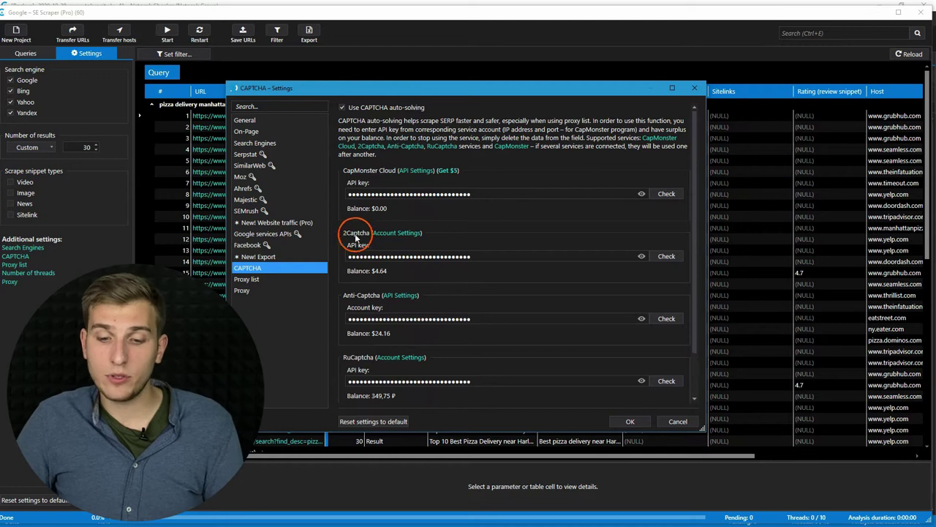
{"action": "left_click", "coordinate": [291, 278]}
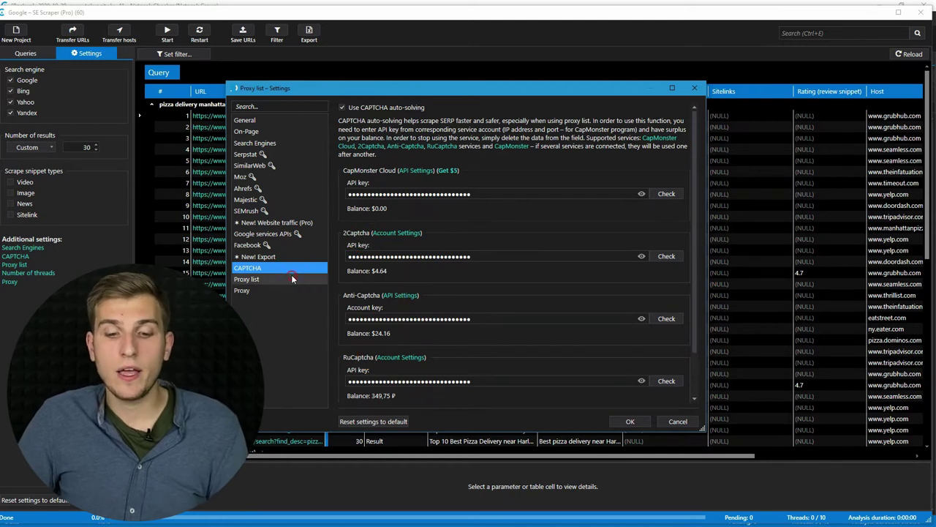
{"action": "left_click", "coordinate": [631, 422]}
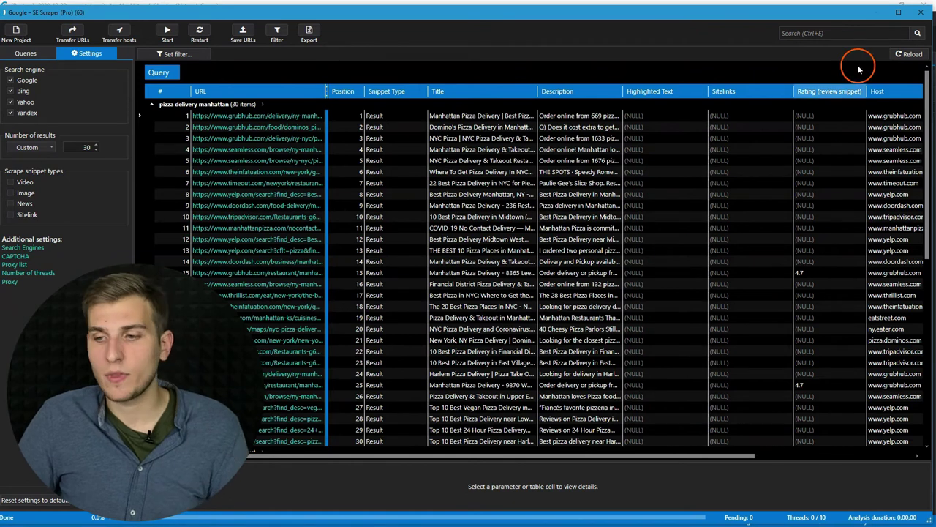
- Close the SE Scraper window to return to the 40-URL results table
{"action": "left_click", "coordinate": [920, 12]}
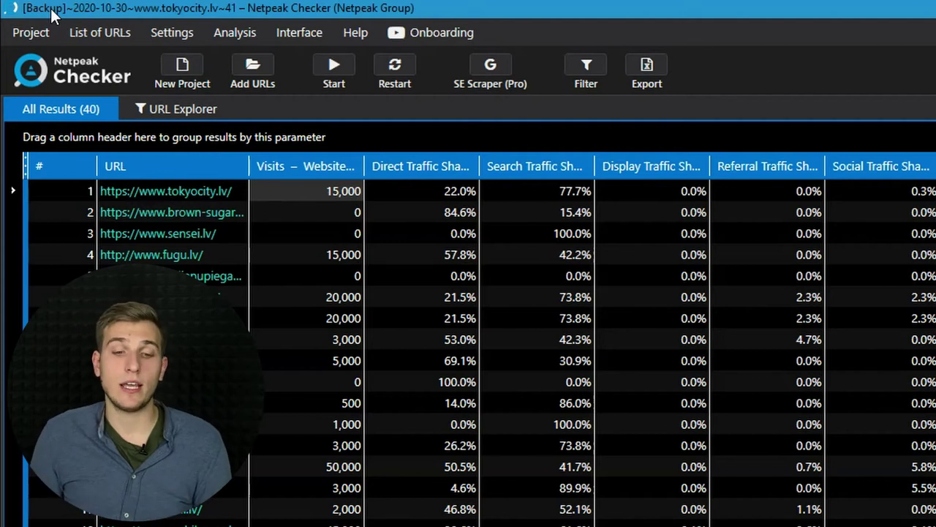
- Open the Project menu and close it without running any command
{"action": "left_click", "coordinate": [42, 38]}
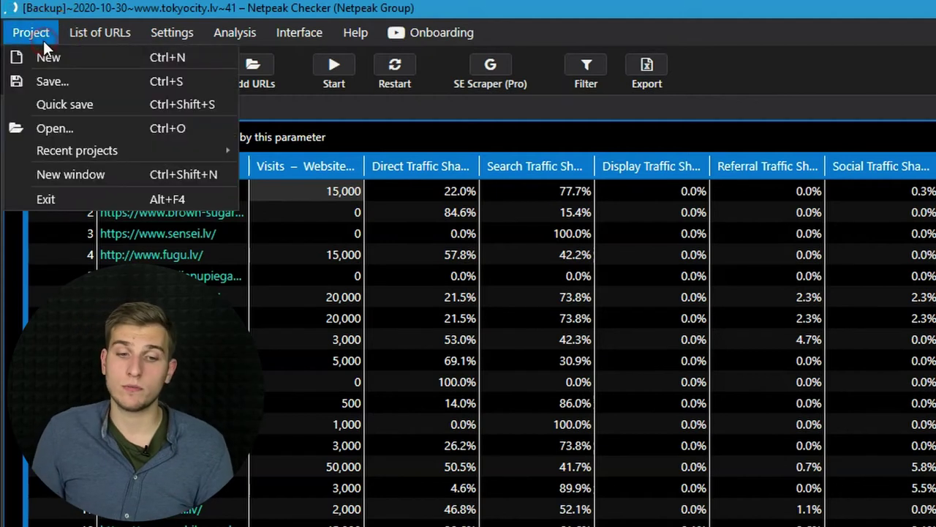
{"action": "left_click", "coordinate": [234, 65]}
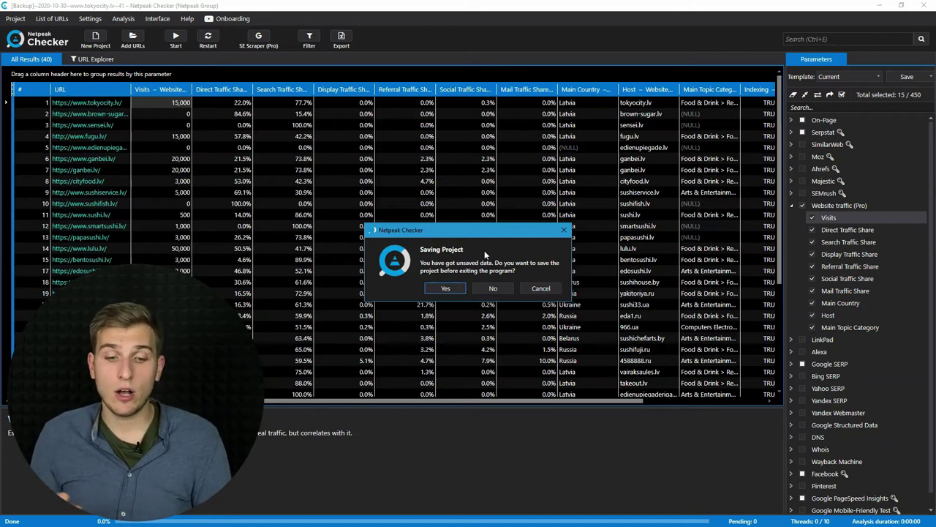
- Dismiss the save prompt, then start the analysis and pause it at 4.2%
{"action": "left_click", "coordinate": [452, 288]}
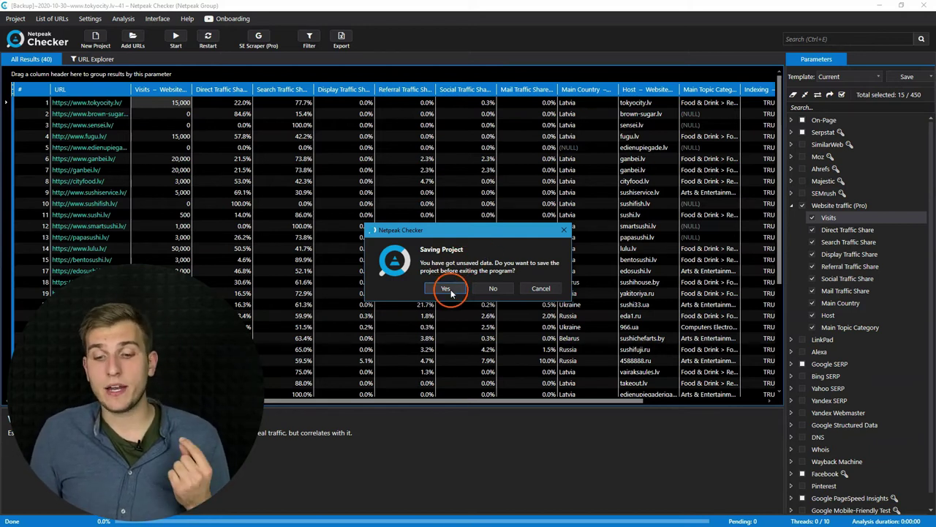
{"action": "left_click", "coordinate": [563, 230]}
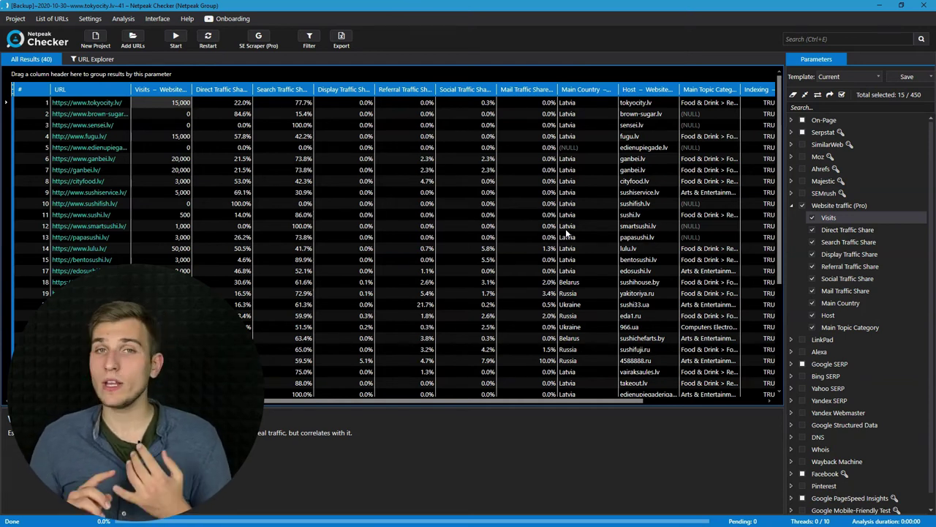
{"action": "left_click", "coordinate": [176, 38]}
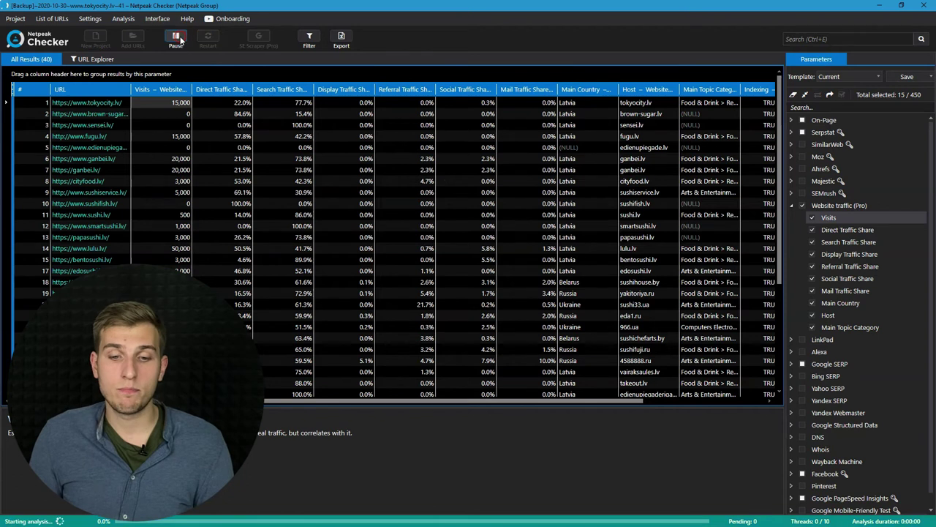
{"action": "left_click", "coordinate": [176, 40]}
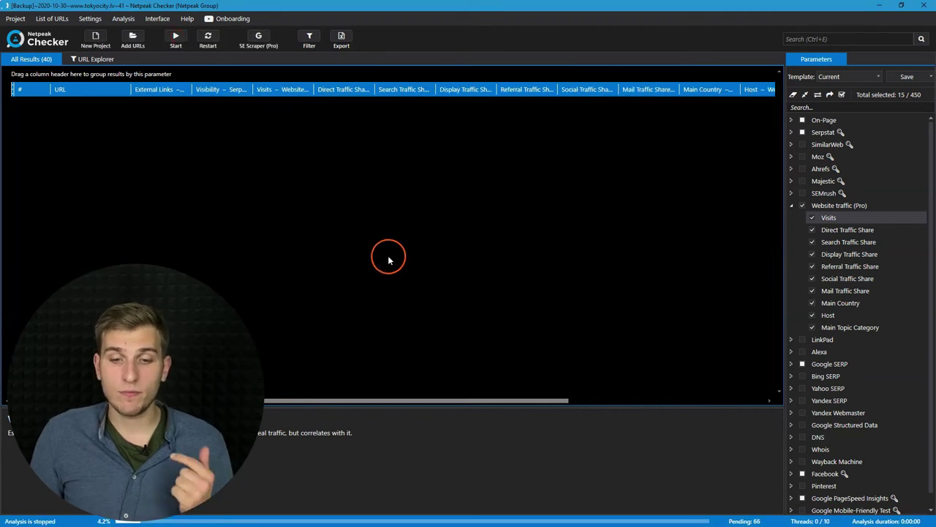